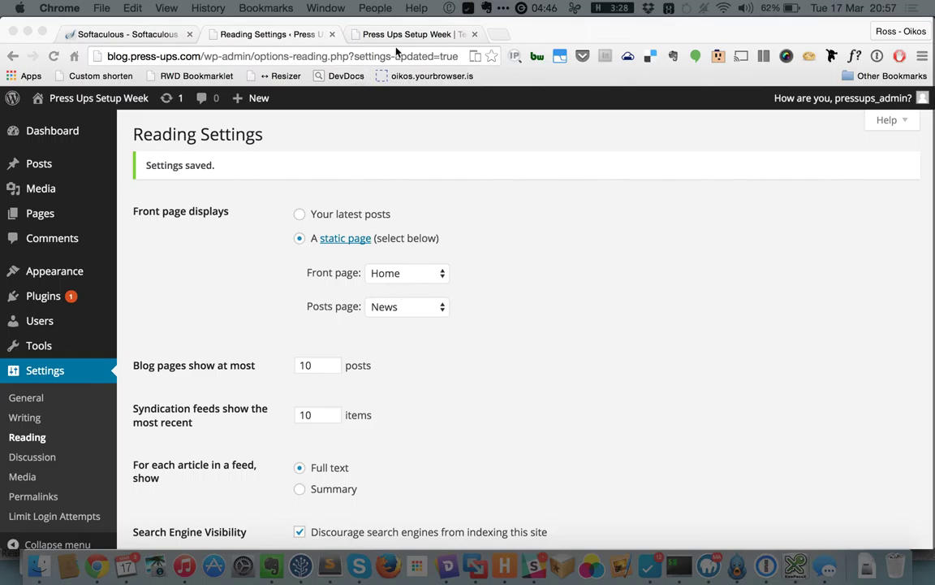
- Add the text 'Here is some content!!' to the News page and update it
{"action": "left_click", "coordinate": [417, 35]}
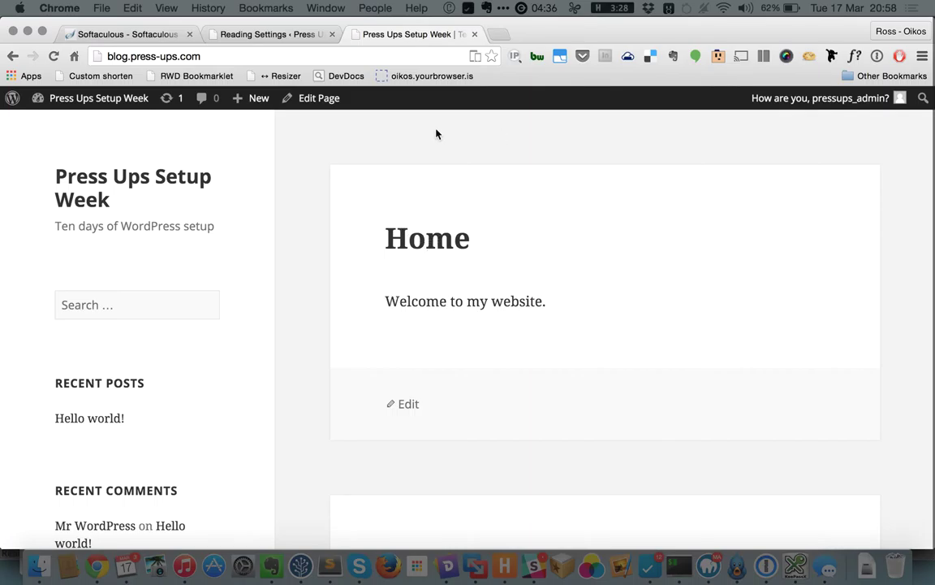
{"action": "left_click", "coordinate": [272, 35]}
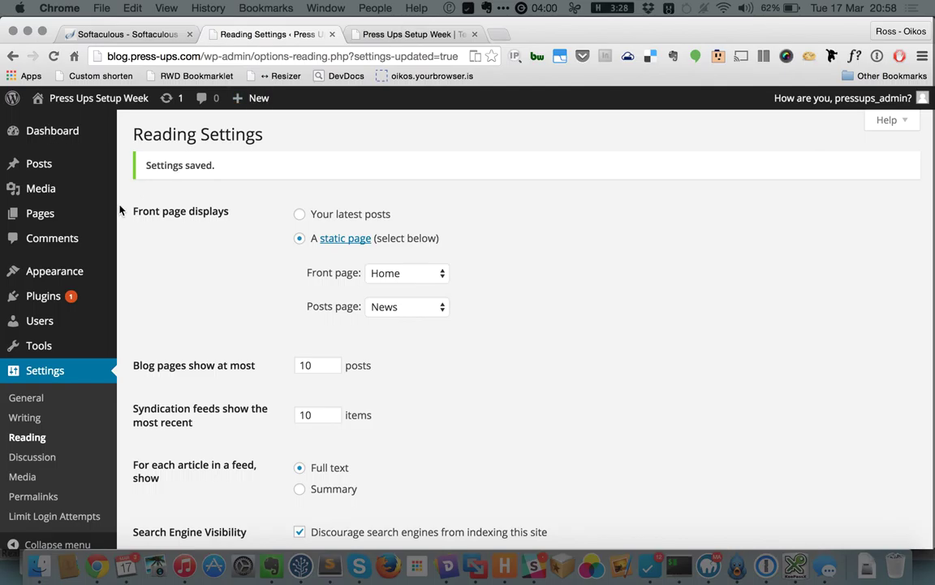
{"action": "mouse_move", "coordinate": [33, 219]}
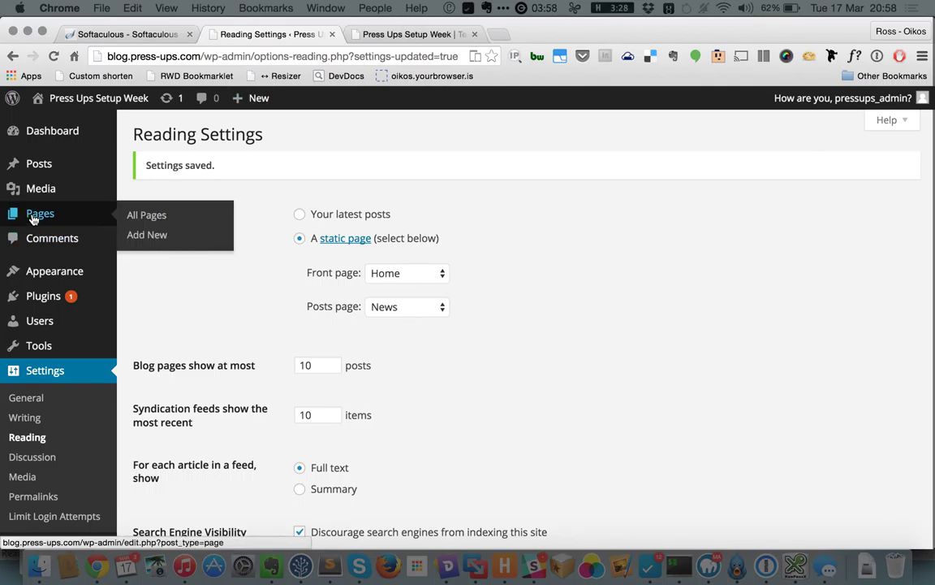
{"action": "left_click", "coordinate": [147, 216]}
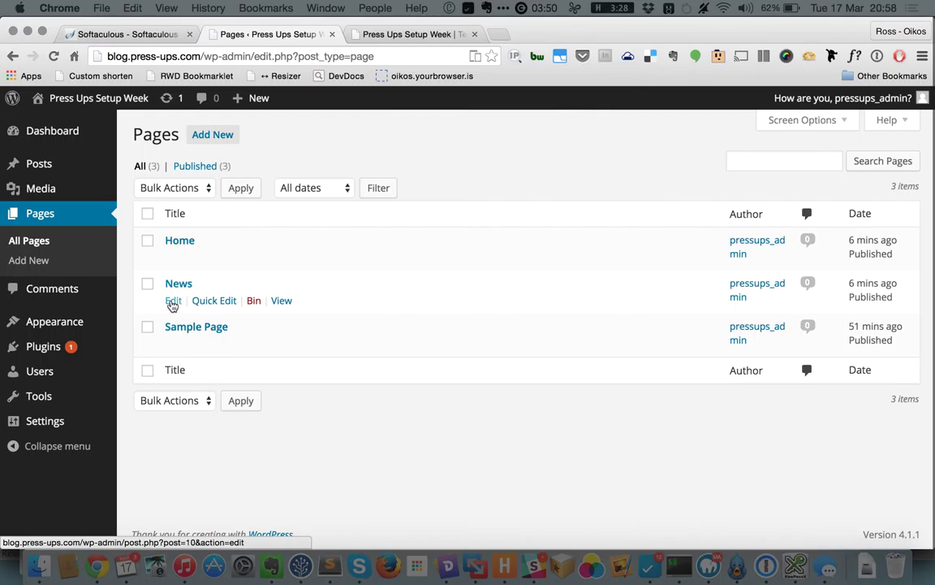
{"action": "left_click", "coordinate": [173, 301]}
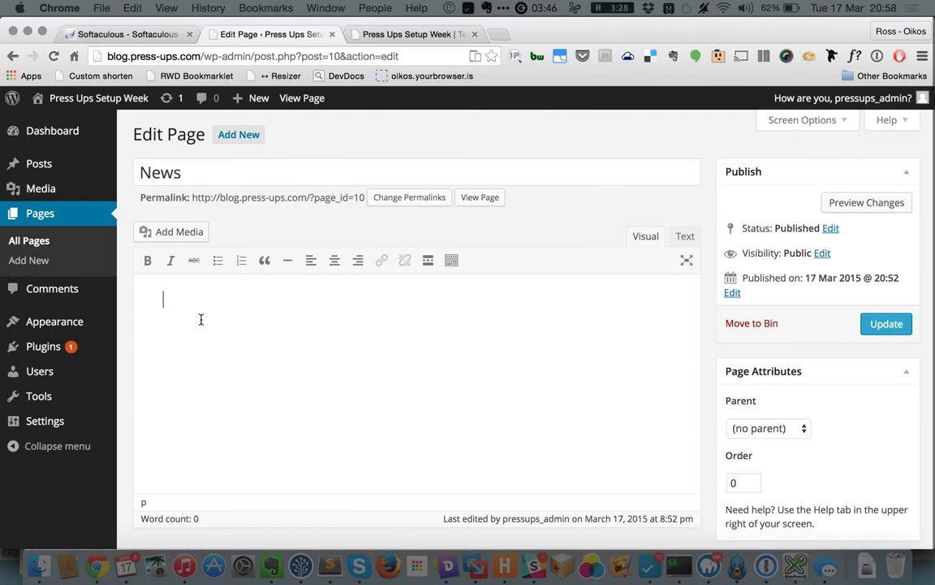
{"action": "type", "text": "Here is some content!!"}
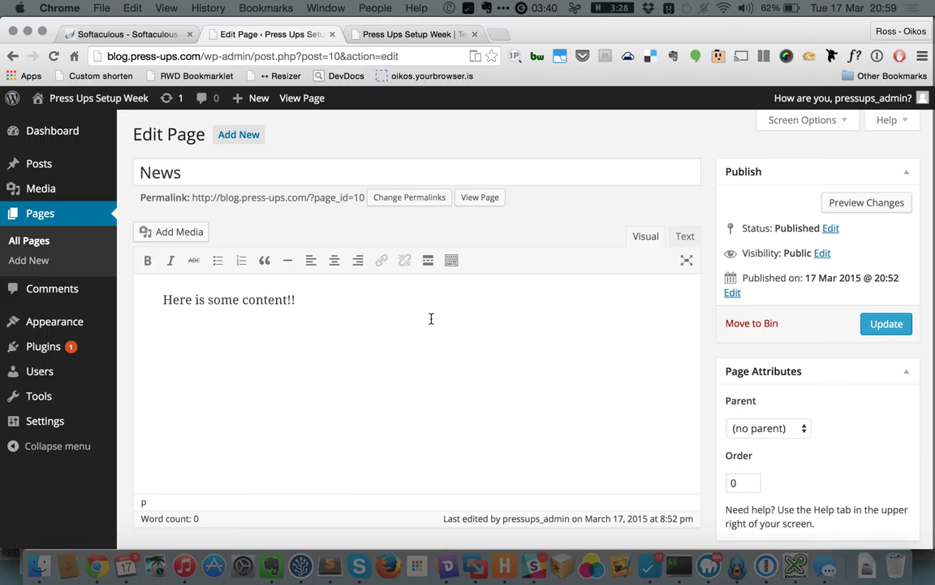
{"action": "left_click", "coordinate": [886, 323]}
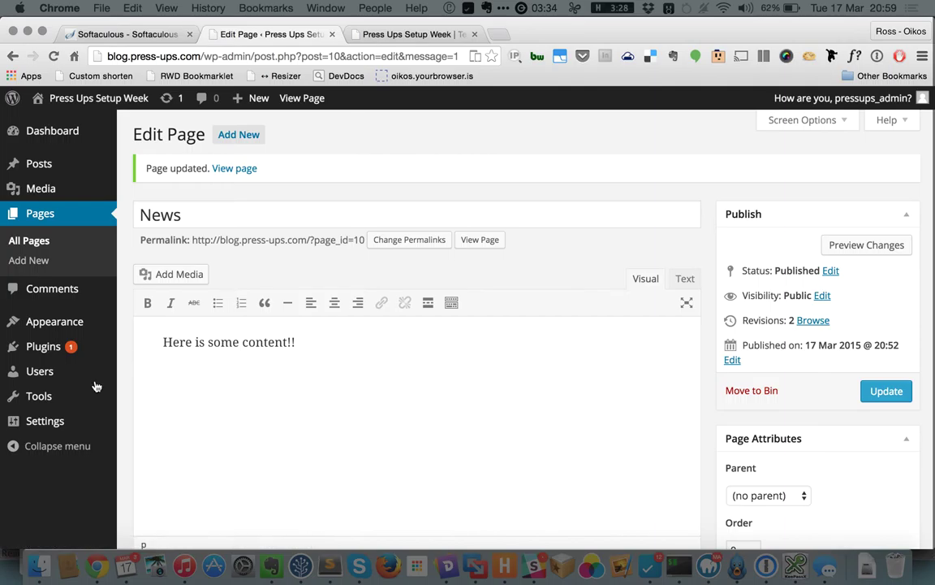
{"action": "mouse_move", "coordinate": [73, 431]}
- Check the Reading settings, then view the News page live at ?page_id=10, listing Hello world!
{"action": "mouse_move", "coordinate": [49, 420]}
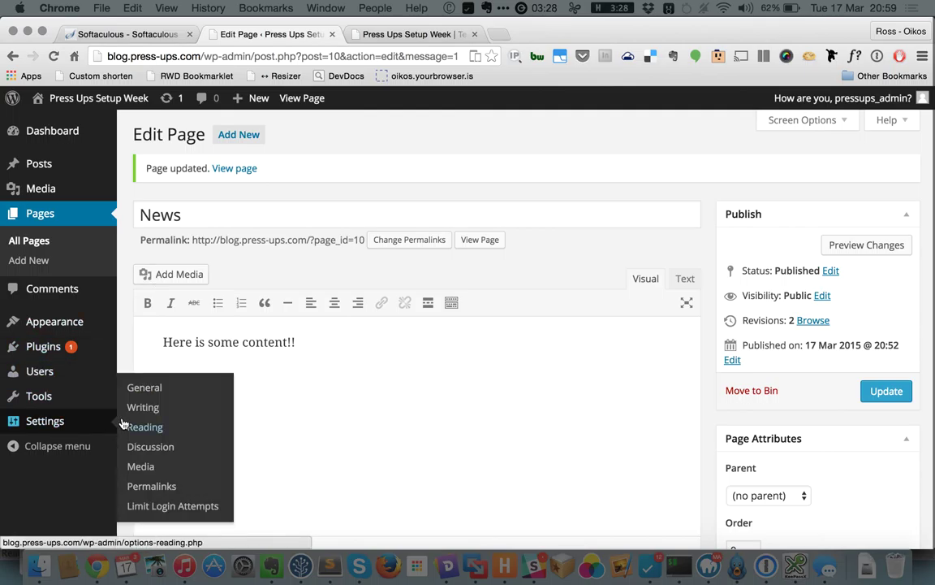
{"action": "left_click", "coordinate": [150, 430]}
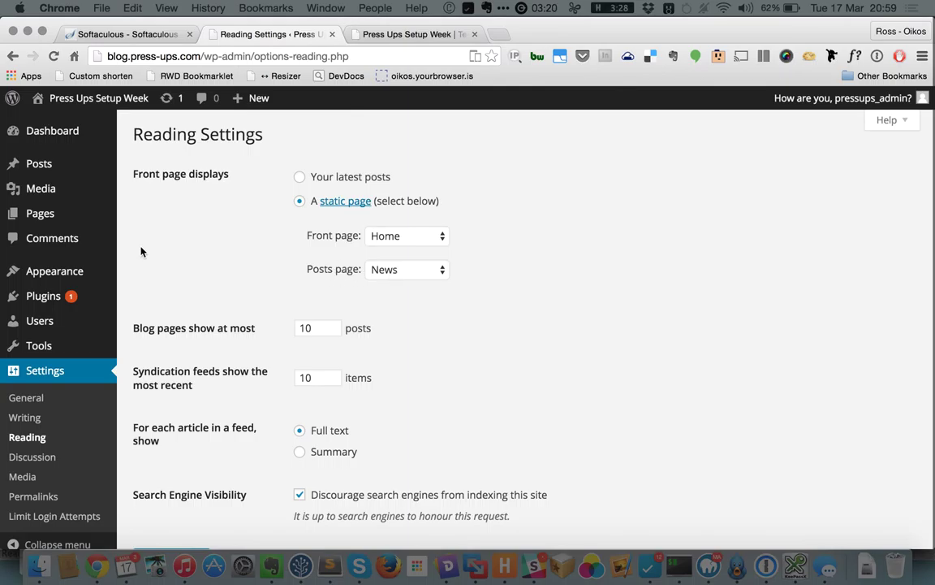
{"action": "mouse_move", "coordinate": [38, 215]}
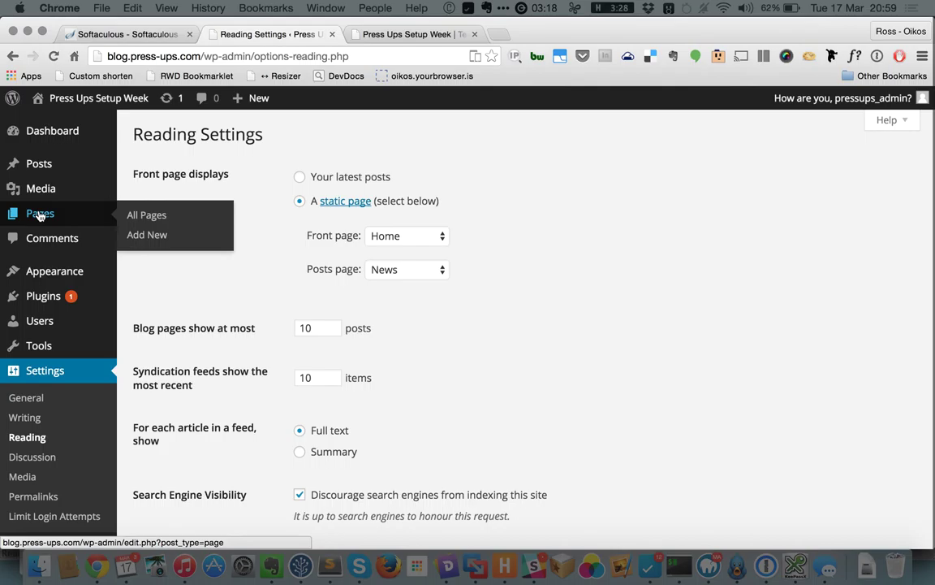
{"action": "left_click", "coordinate": [144, 219]}
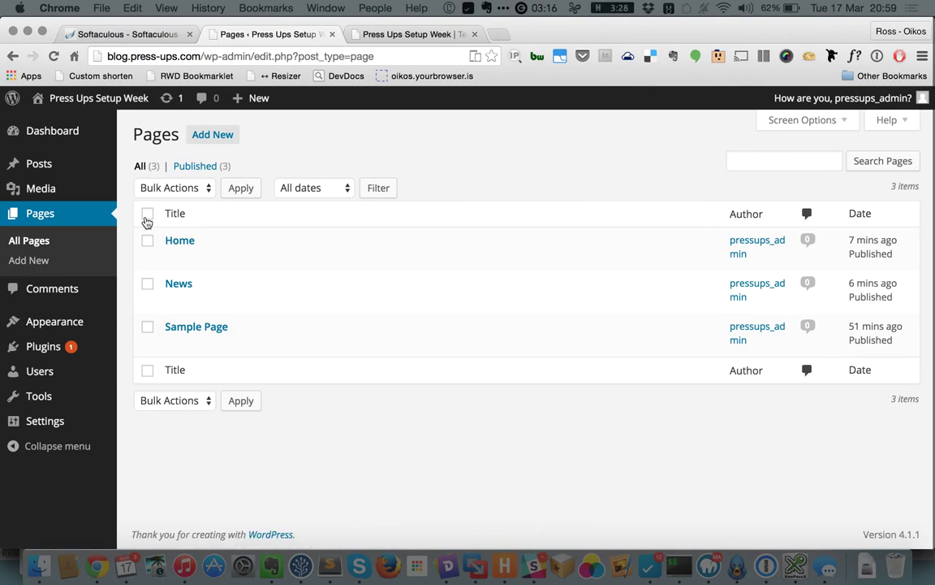
{"action": "mouse_move", "coordinate": [198, 286]}
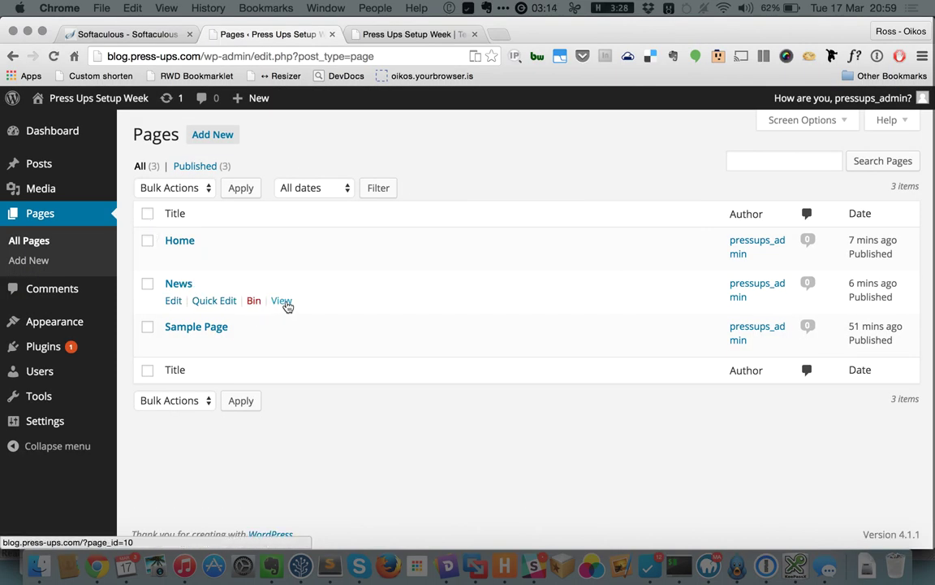
{"action": "left_click", "coordinate": [285, 302]}
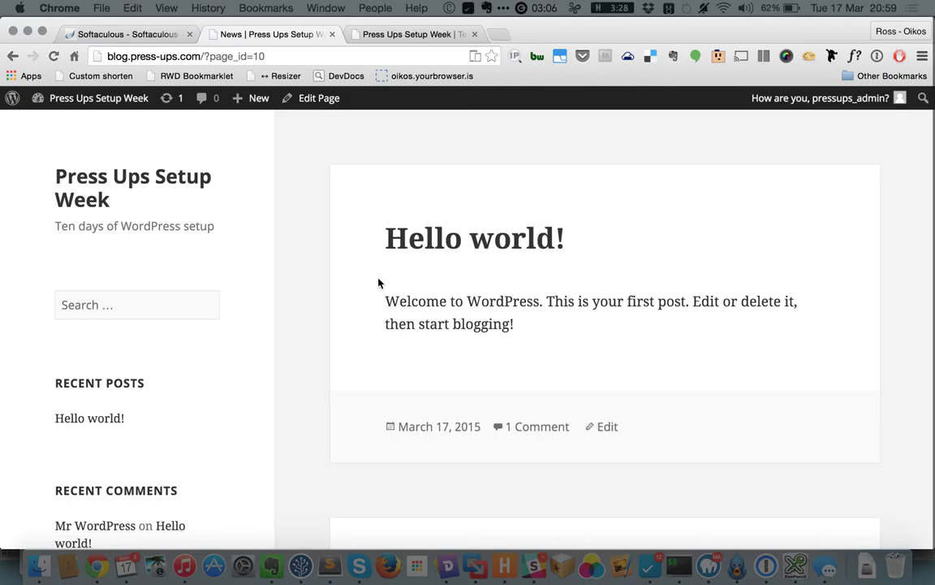
{"action": "scroll", "coordinate": [330, 309], "scroll_direction": "down", "scroll_amount": 5}
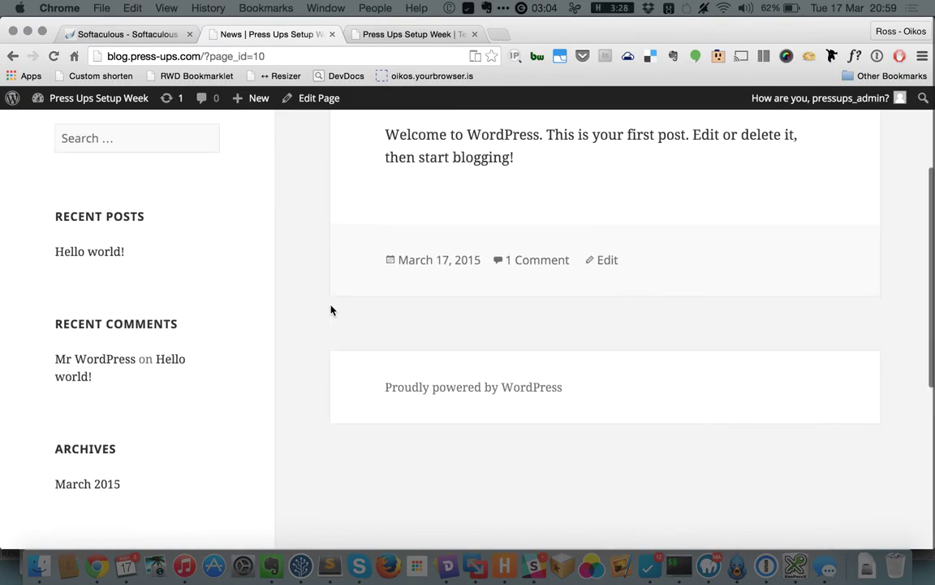
{"action": "scroll", "coordinate": [330, 310], "scroll_direction": "up", "scroll_amount": 4}
{"action": "scroll", "coordinate": [331, 310], "scroll_direction": "down", "scroll_amount": 3}
{"action": "scroll", "coordinate": [331, 309], "scroll_direction": "up", "scroll_amount": 4}
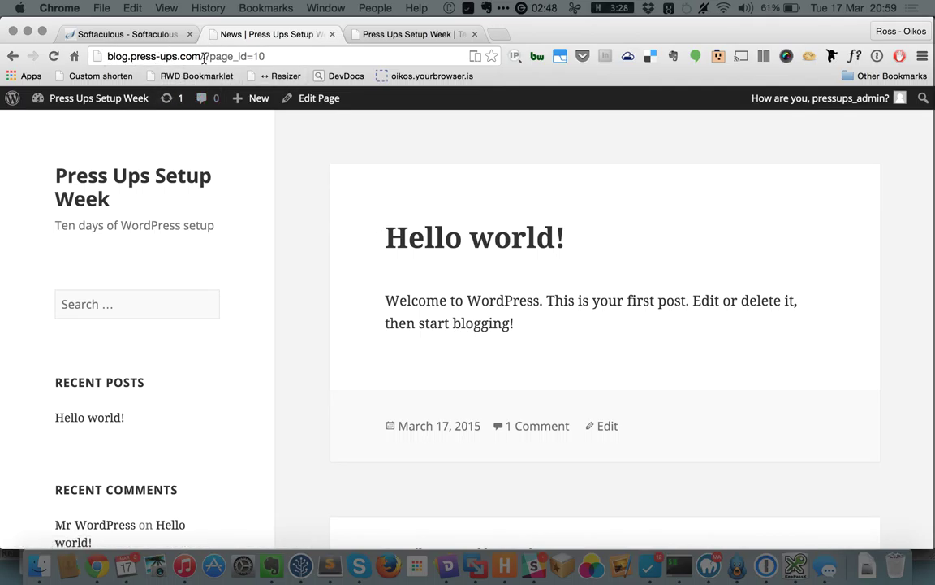
- Replace ?page_id=10 with 'news' in the address and load /news/, which shows the Home page
{"action": "left_click", "coordinate": [272, 56]}
{"action": "left_click", "coordinate": [204, 56]}
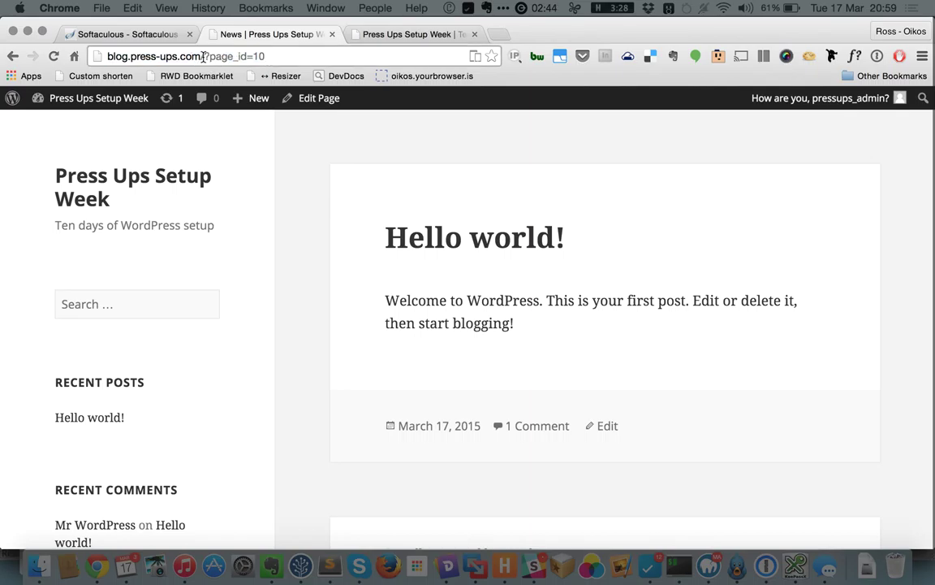
{"action": "left_click_drag", "start_coordinate": [204, 56], "coordinate": [283, 48]}
{"action": "type", "text": "new"}
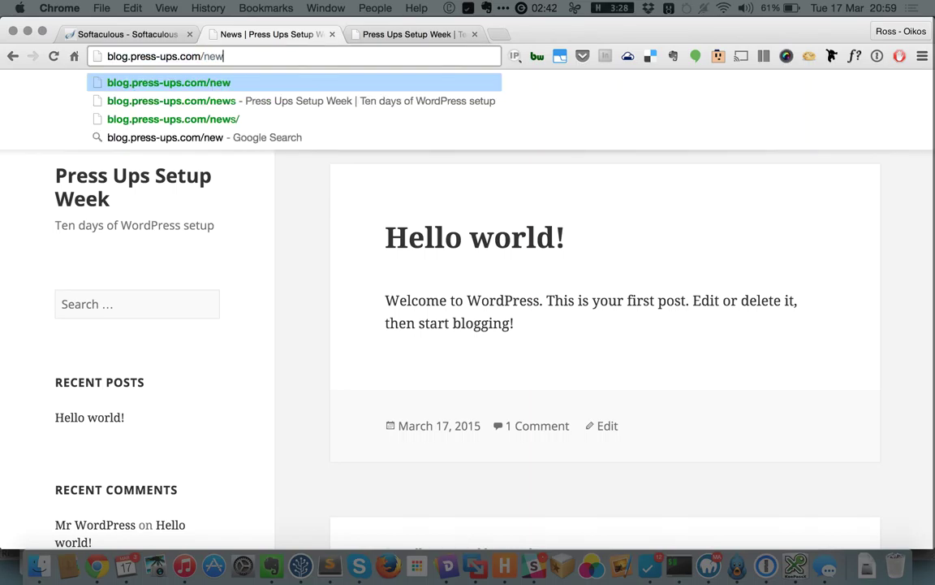
{"action": "type", "text": "s"}
{"action": "key", "text": "Return"}
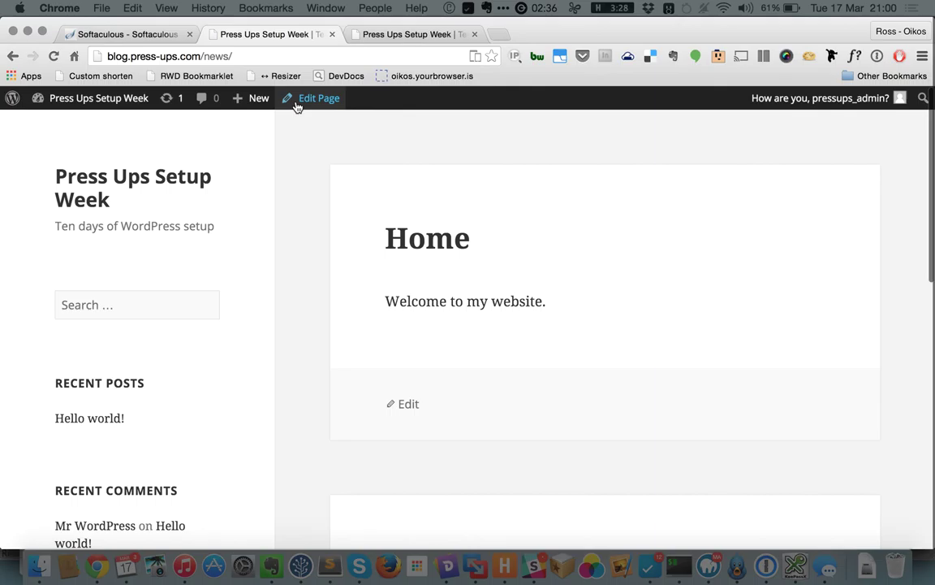
{"action": "left_click", "coordinate": [248, 57]}
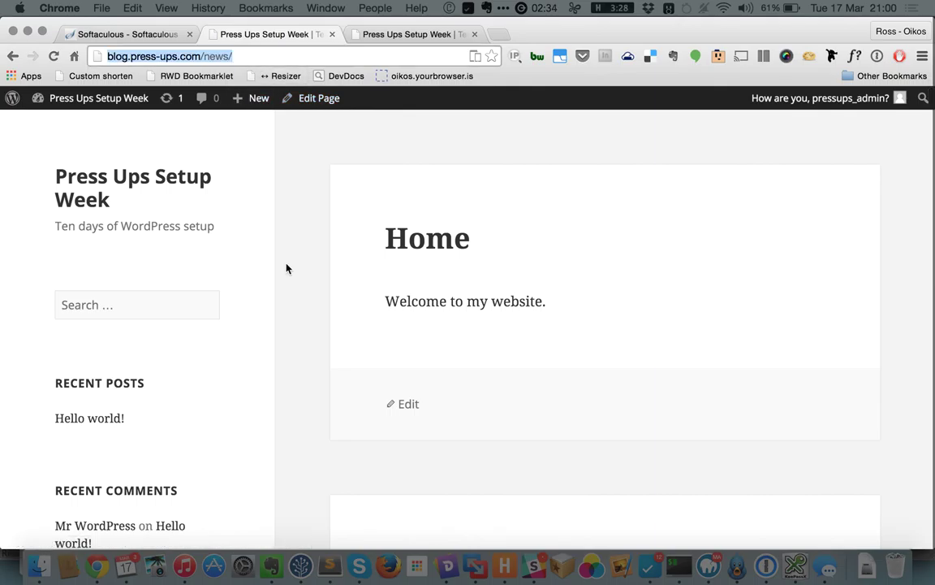
{"action": "scroll", "coordinate": [286, 268], "scroll_direction": "down", "scroll_amount": 5}
{"action": "scroll", "coordinate": [286, 268], "scroll_direction": "up", "scroll_amount": 6}
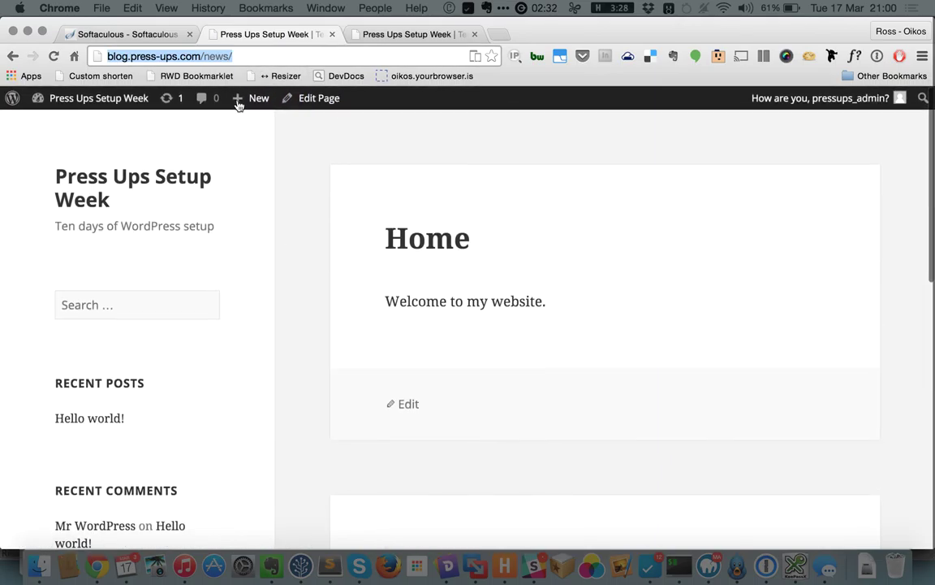
{"action": "left_click", "coordinate": [242, 58]}
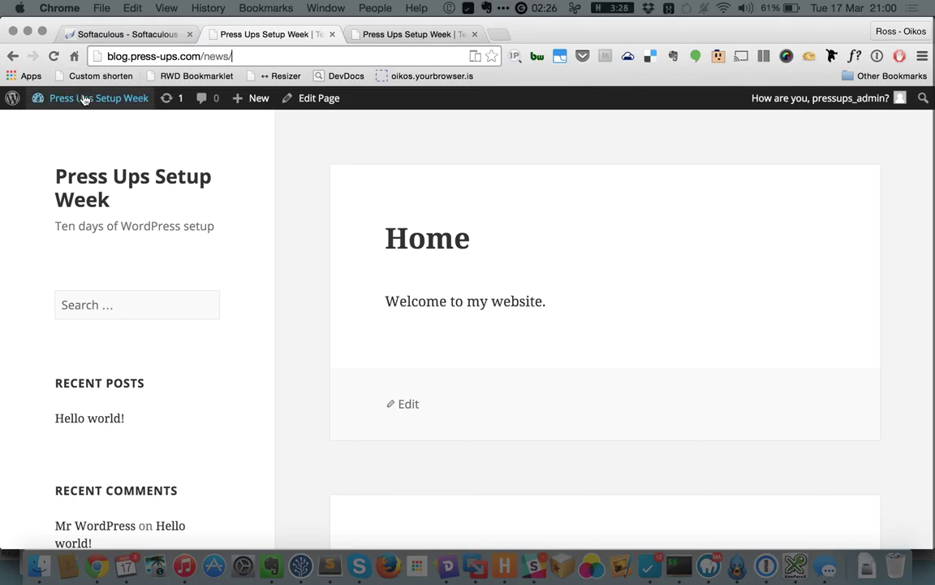
- Go from the front page to the Dashboard and open Permalink Settings, currently Default (?p=123)
{"action": "left_click", "coordinate": [197, 177]}
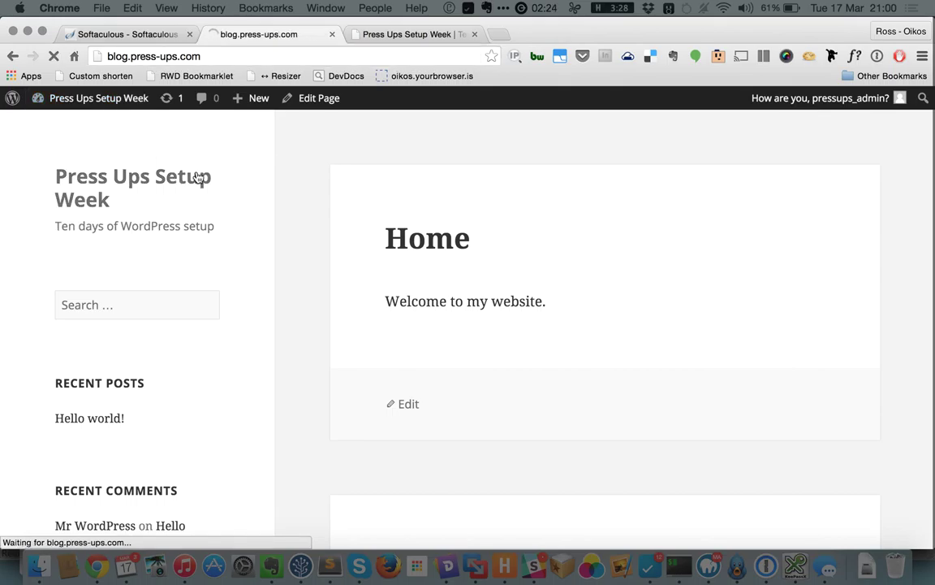
{"action": "mouse_move", "coordinate": [72, 98]}
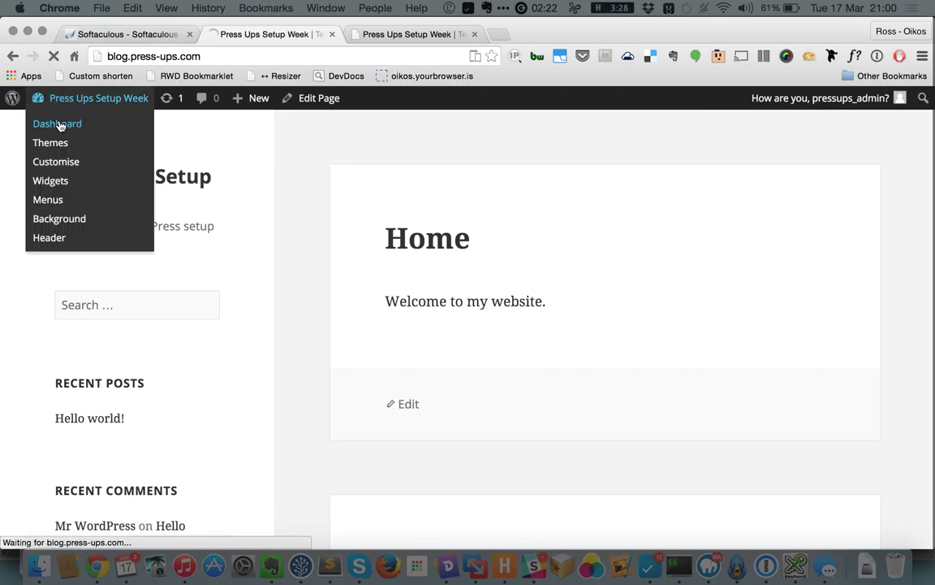
{"action": "left_click", "coordinate": [59, 126]}
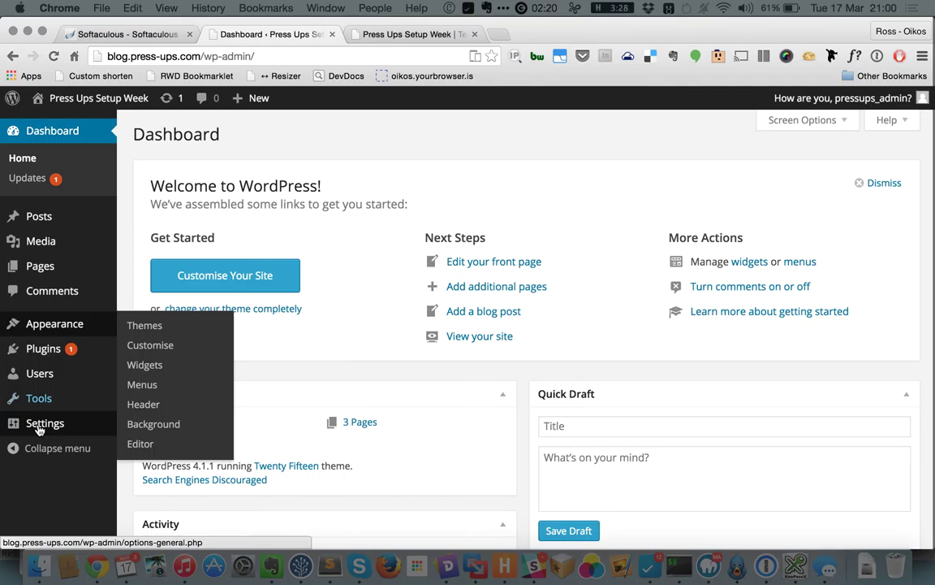
{"action": "mouse_move", "coordinate": [38, 429]}
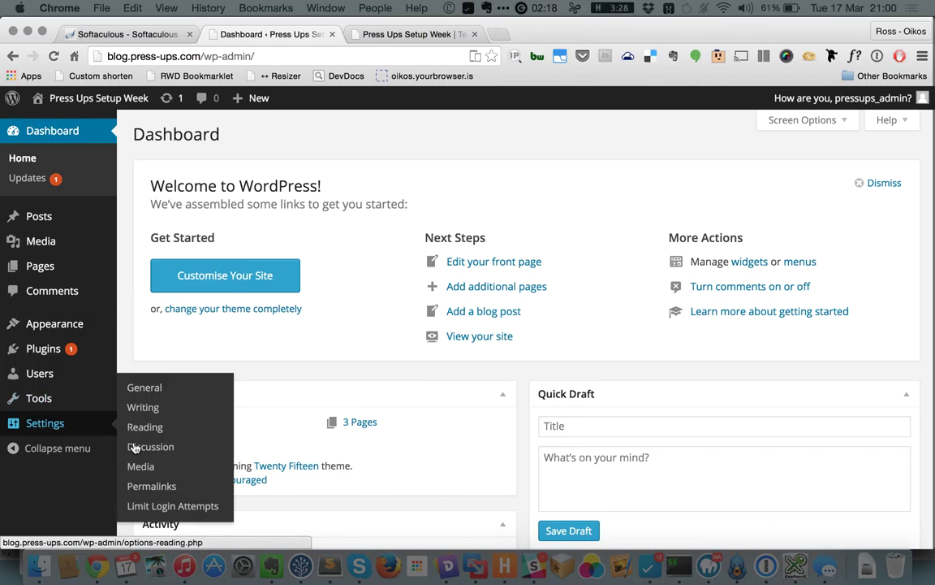
{"action": "left_click", "coordinate": [150, 490]}
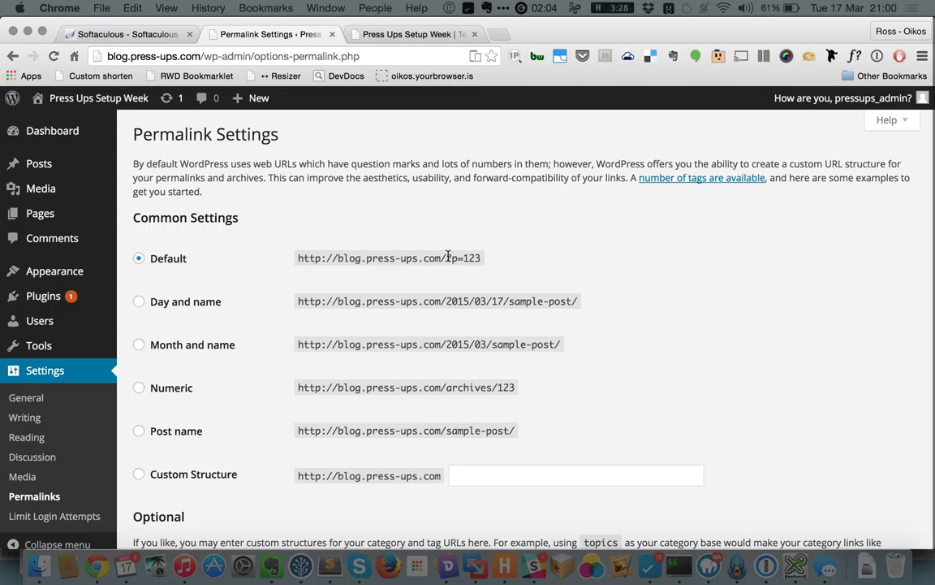
{"action": "left_click", "coordinate": [412, 37]}
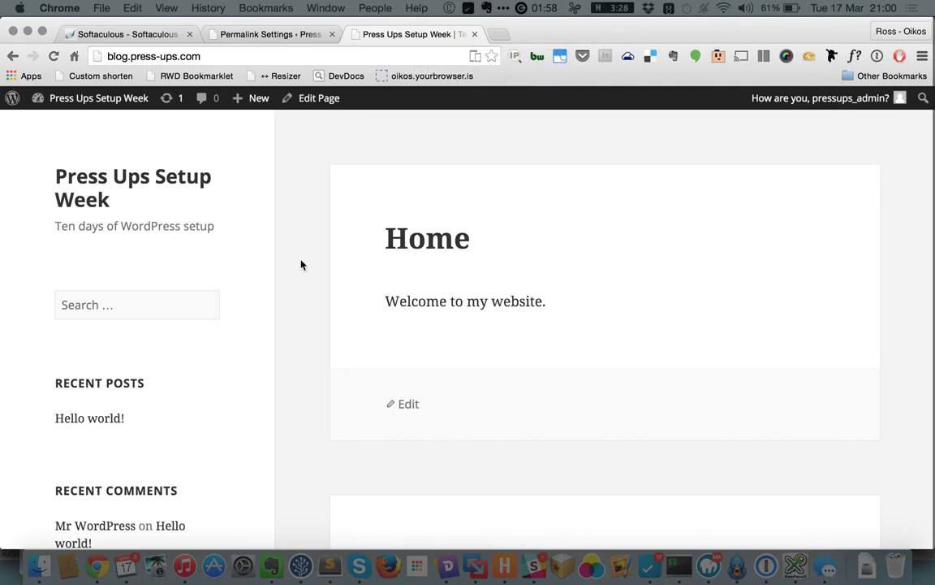
{"action": "scroll", "coordinate": [258, 321], "scroll_direction": "down", "scroll_amount": 2}
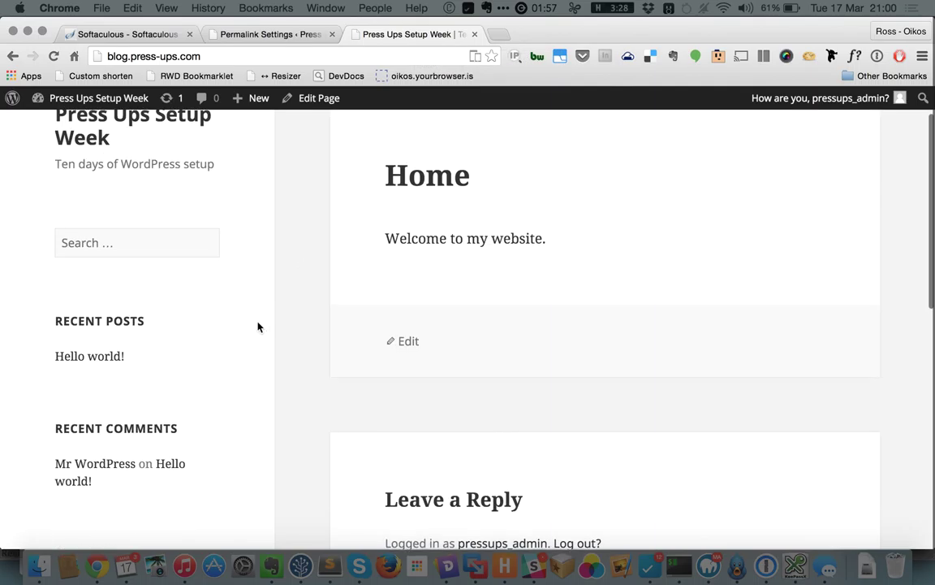
{"action": "left_click", "coordinate": [84, 358]}
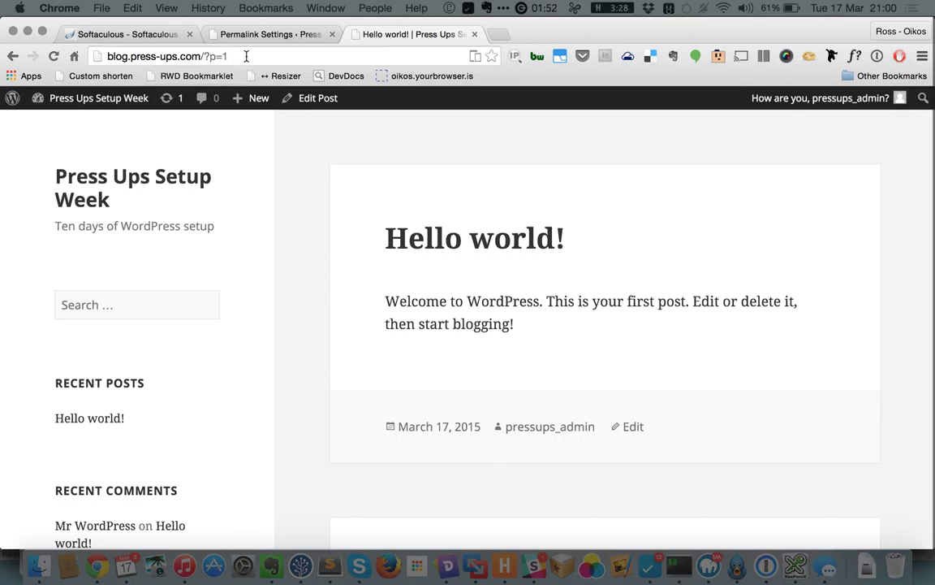
{"action": "scroll", "coordinate": [272, 267], "scroll_direction": "down", "scroll_amount": 5}
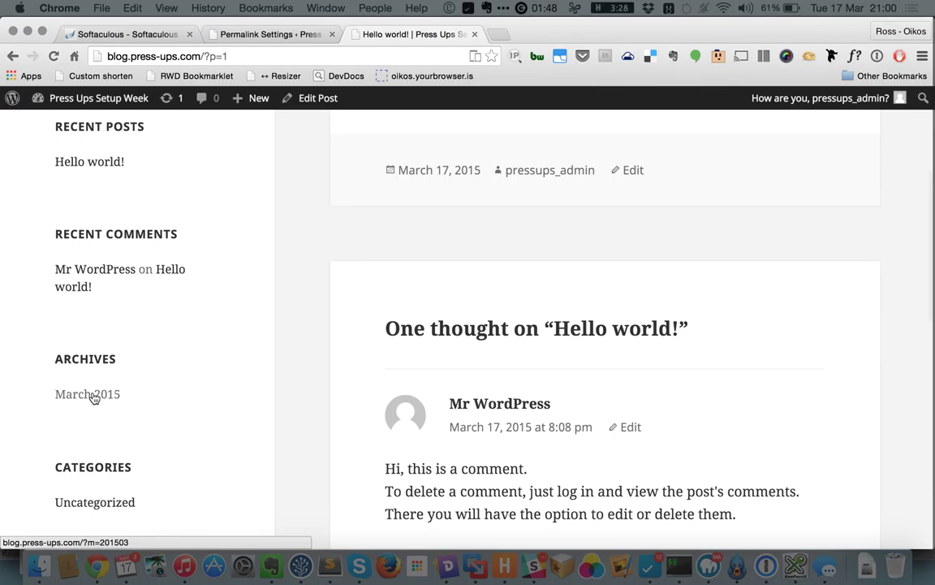
{"action": "left_click", "coordinate": [102, 503]}
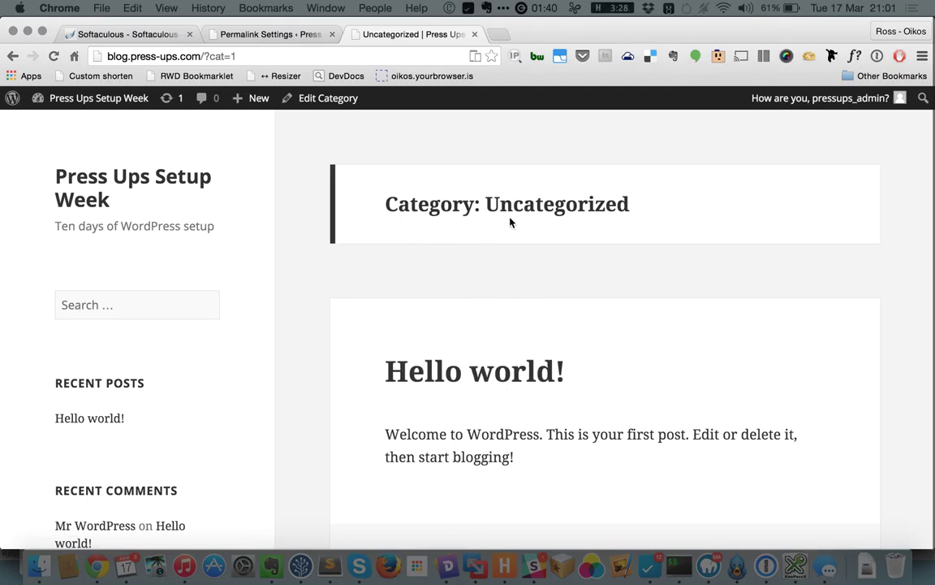
{"action": "left_click", "coordinate": [265, 35]}
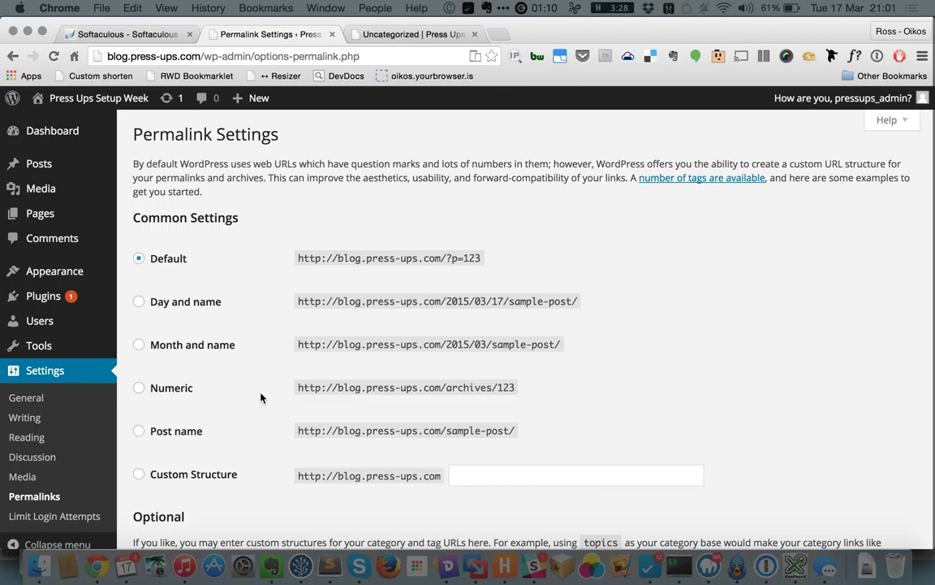
- Save the permalink structure as Month and name (/%year%/%monthnum%/%postname%/)
{"action": "left_click", "coordinate": [202, 351]}
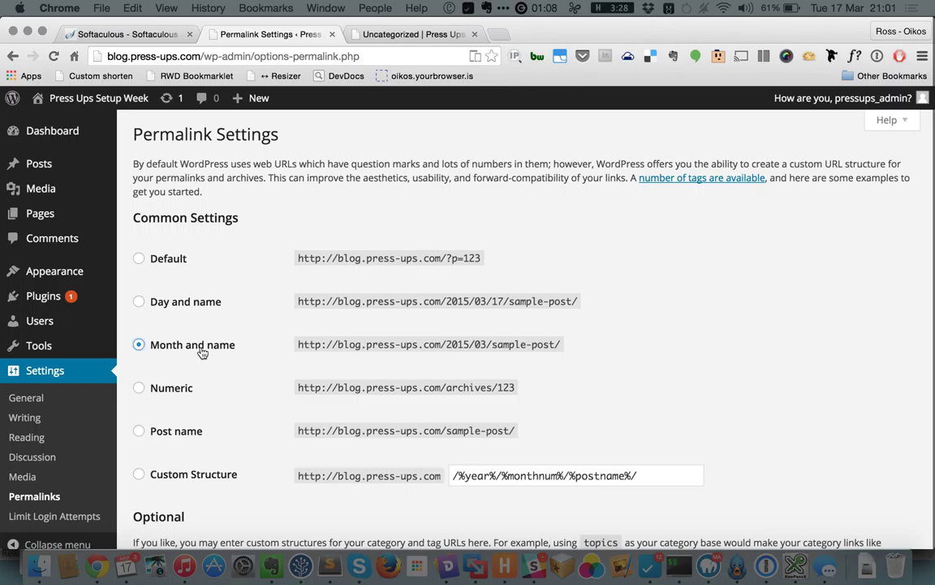
{"action": "scroll", "coordinate": [219, 354], "scroll_direction": "down", "scroll_amount": 5}
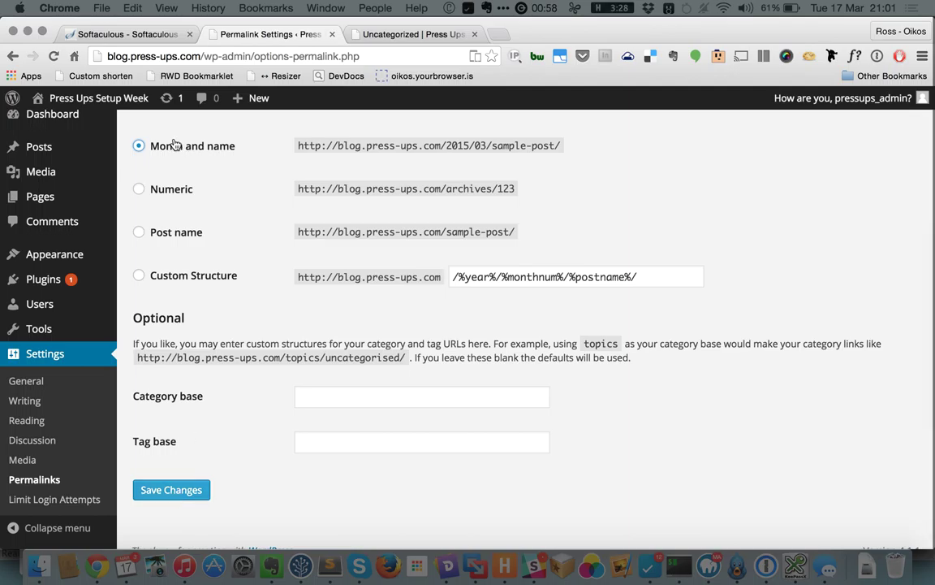
{"action": "scroll", "coordinate": [160, 148], "scroll_direction": "up", "scroll_amount": 4}
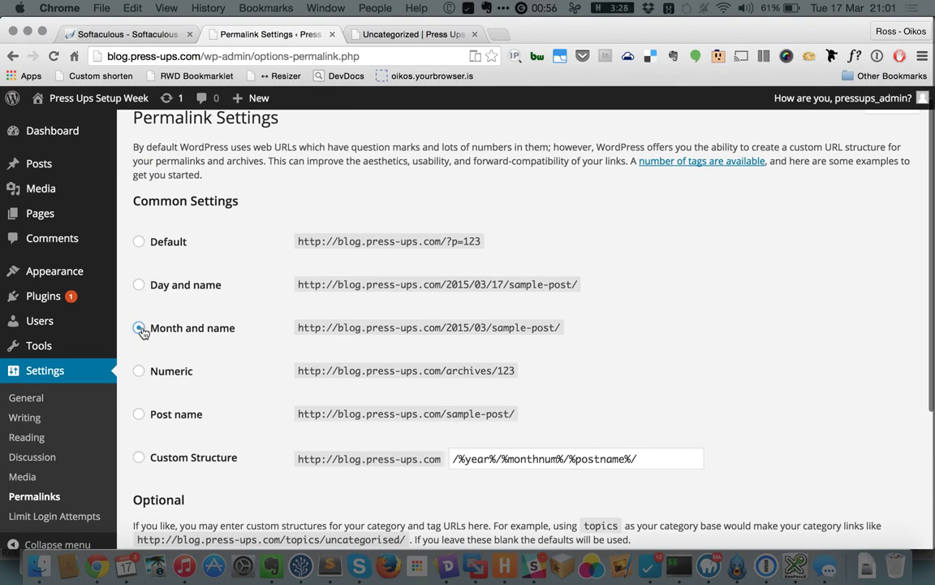
{"action": "scroll", "coordinate": [204, 336], "scroll_direction": "down", "scroll_amount": 4}
{"action": "left_click", "coordinate": [172, 506]}
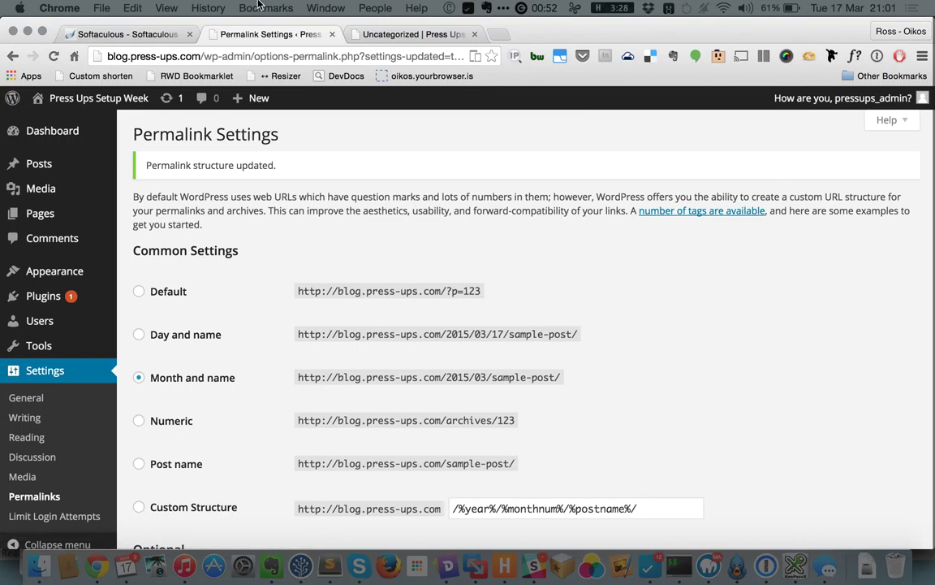
{"action": "left_click", "coordinate": [402, 35]}
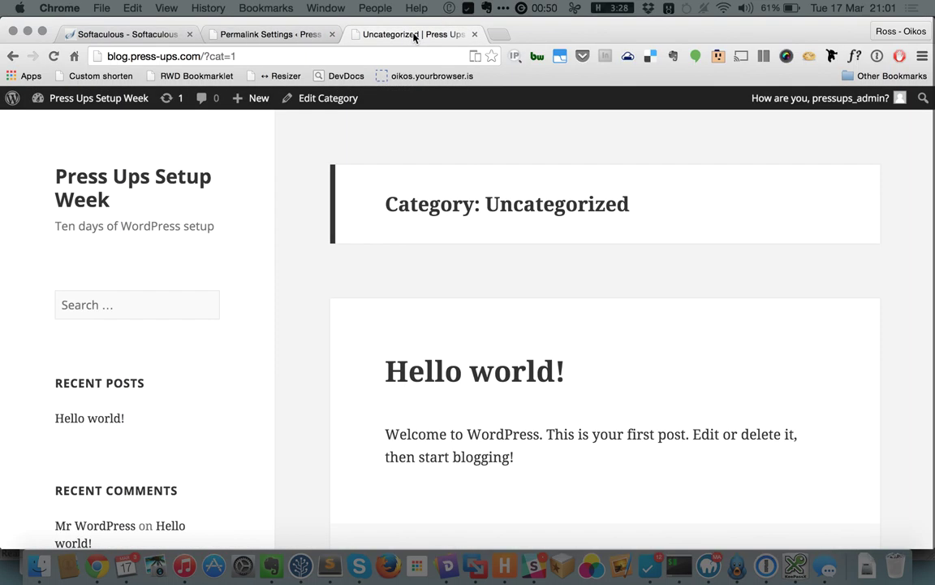
- Open Hello world! at /2015/03/hello-world/, then replace that path with 'news' to load /news/
{"action": "left_click", "coordinate": [99, 419]}
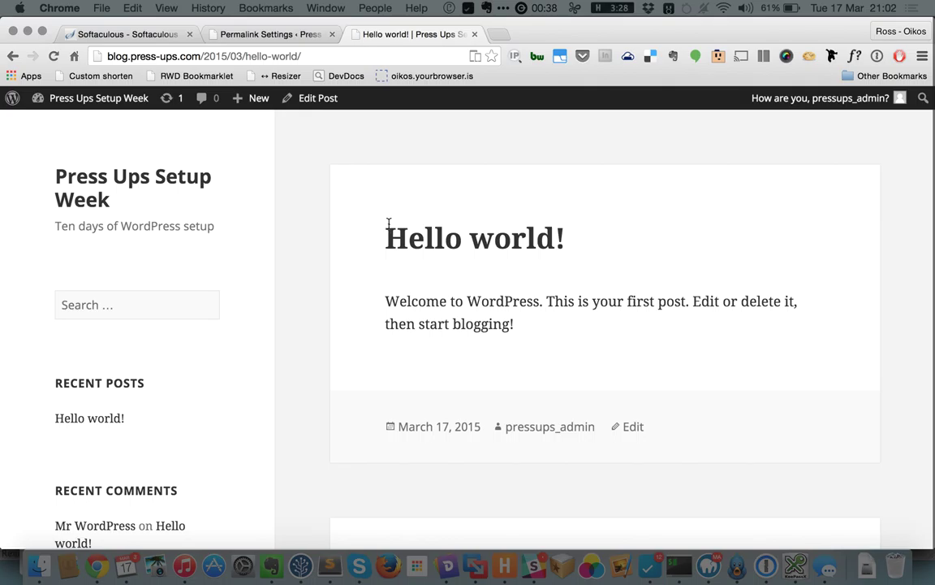
{"action": "left_click", "coordinate": [207, 58]}
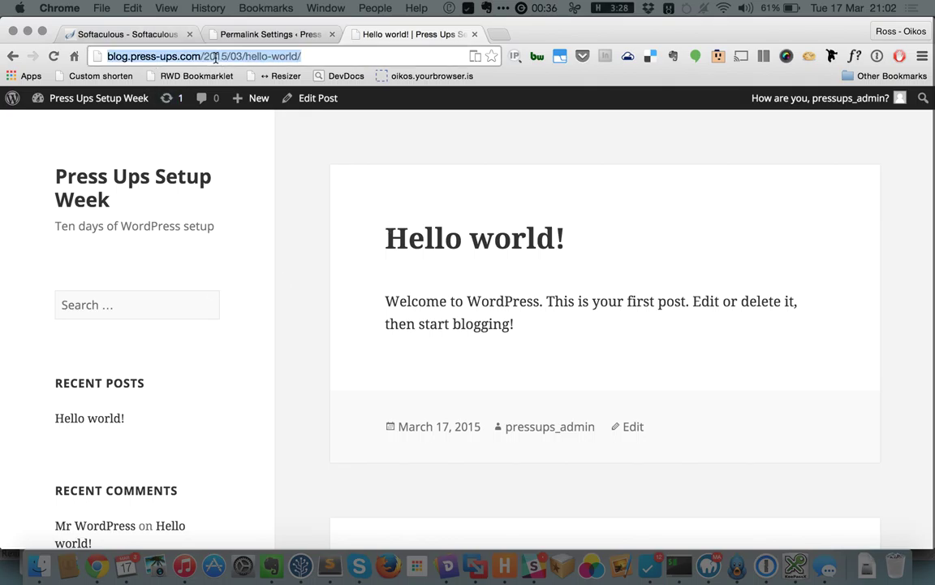
{"action": "left_click_drag", "start_coordinate": [202, 57], "coordinate": [341, 57]}
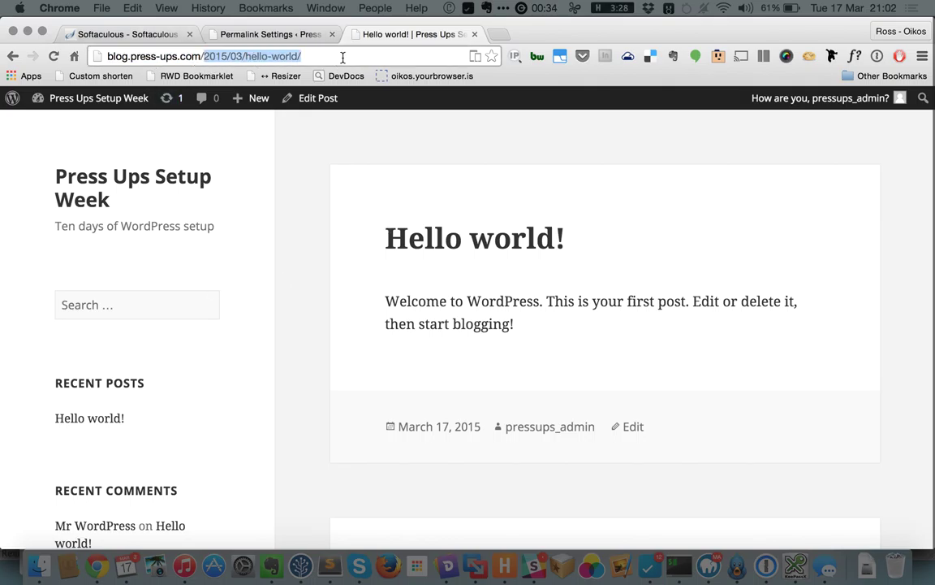
{"action": "type", "text": "news"}
{"action": "key", "text": "Return"}
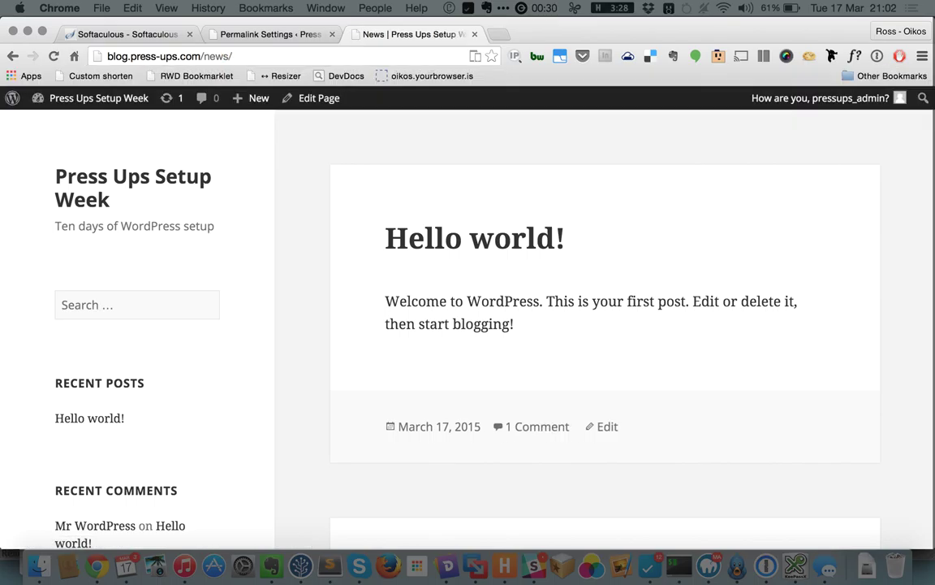
- View News from the admin Pages list, confirming it opens at /news/ listing Hello world!
{"action": "left_click", "coordinate": [240, 53]}
{"action": "left_click", "coordinate": [242, 57]}
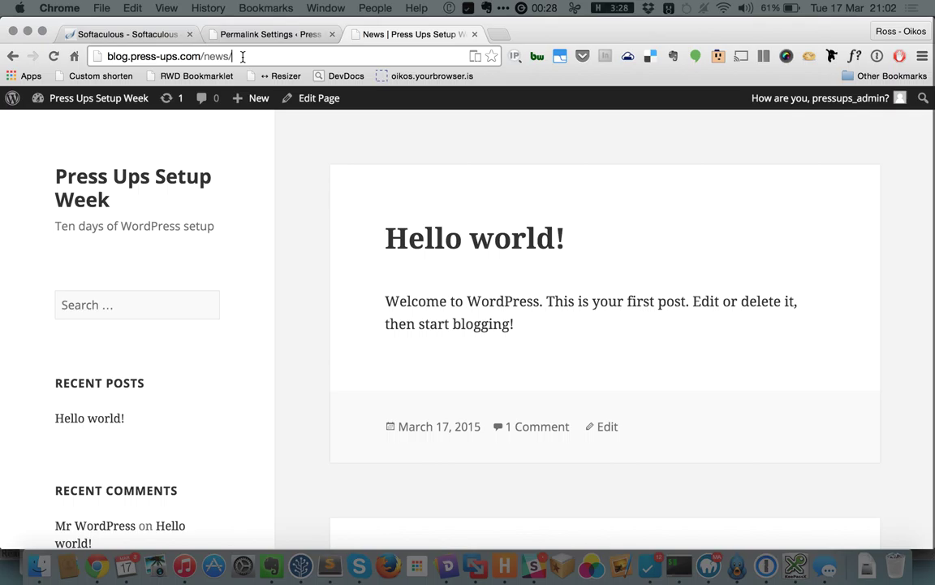
{"action": "left_click", "coordinate": [280, 34]}
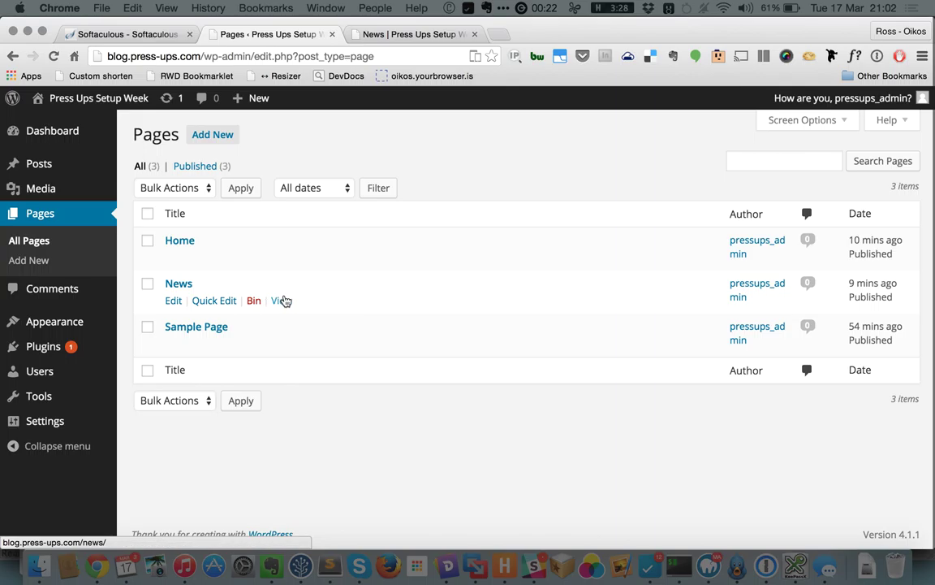
{"action": "left_click", "coordinate": [282, 301]}
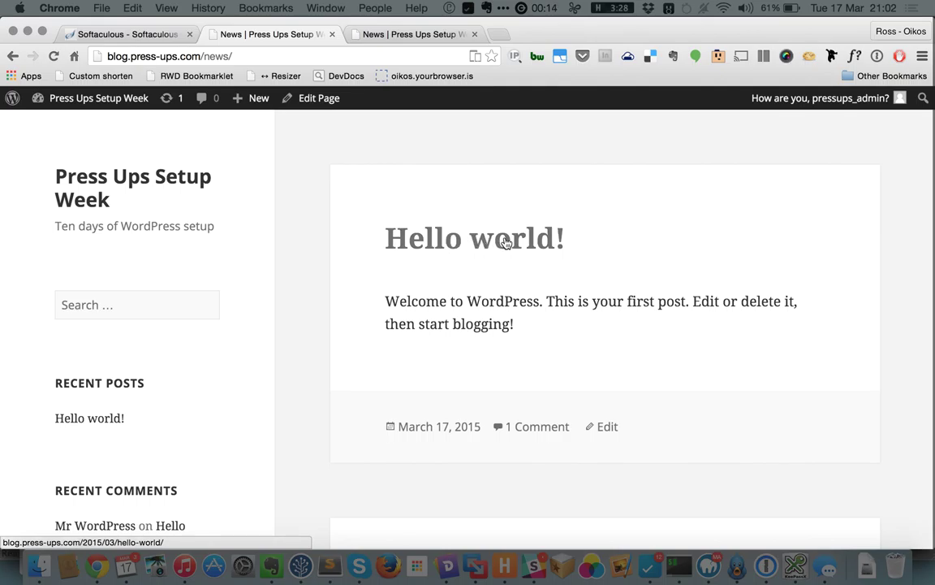
{"action": "left_click", "coordinate": [413, 34]}
{"action": "left_click", "coordinate": [231, 56]}
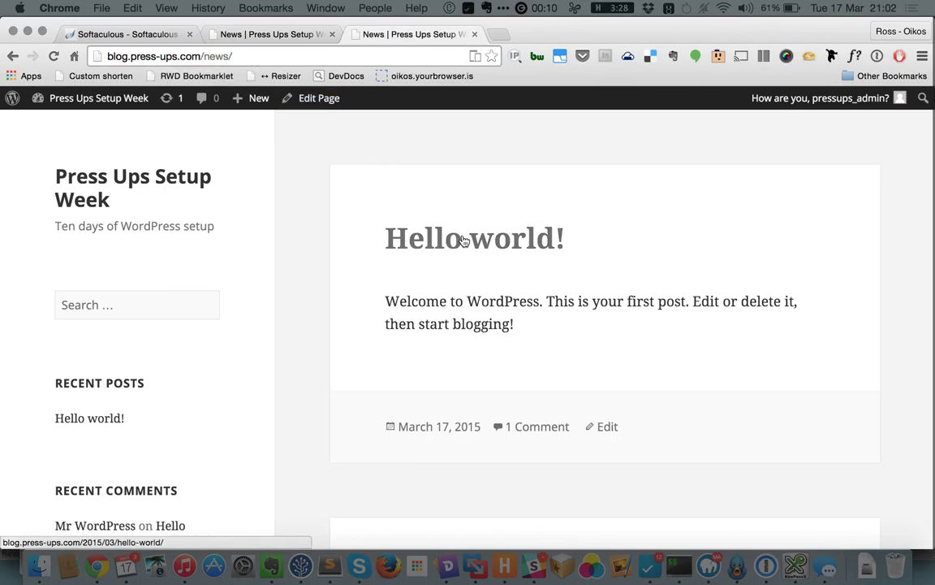